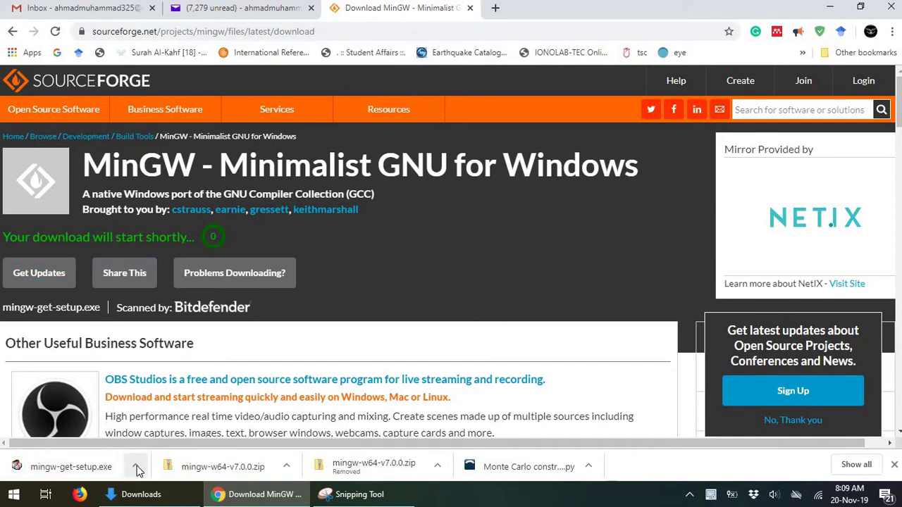
Locate the downloaded mingw-get-setup.exe in its folder and run it despite the unverified publisher
left_click(136, 467)
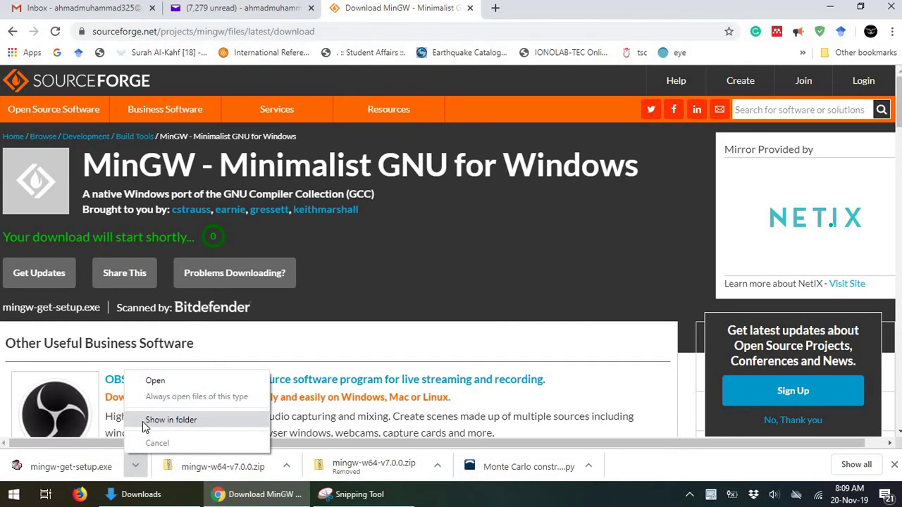
left_click(142, 421)
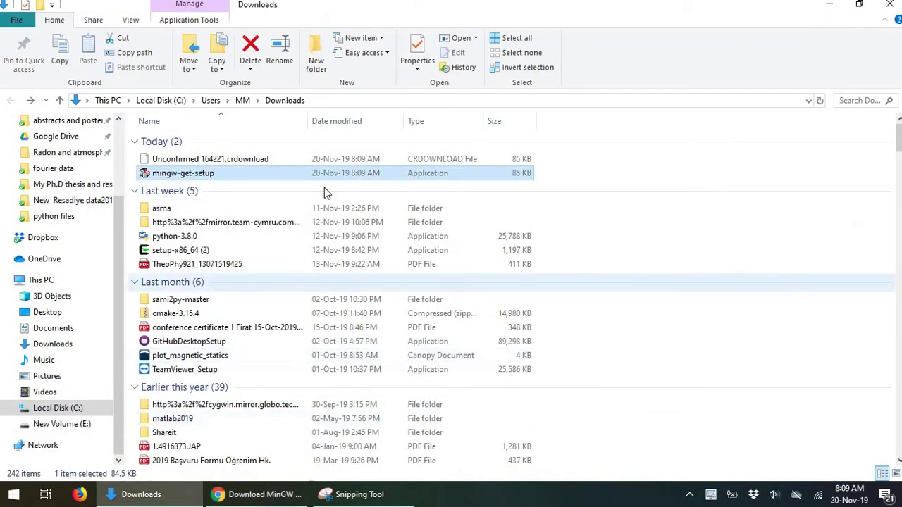
double_click(366, 172)
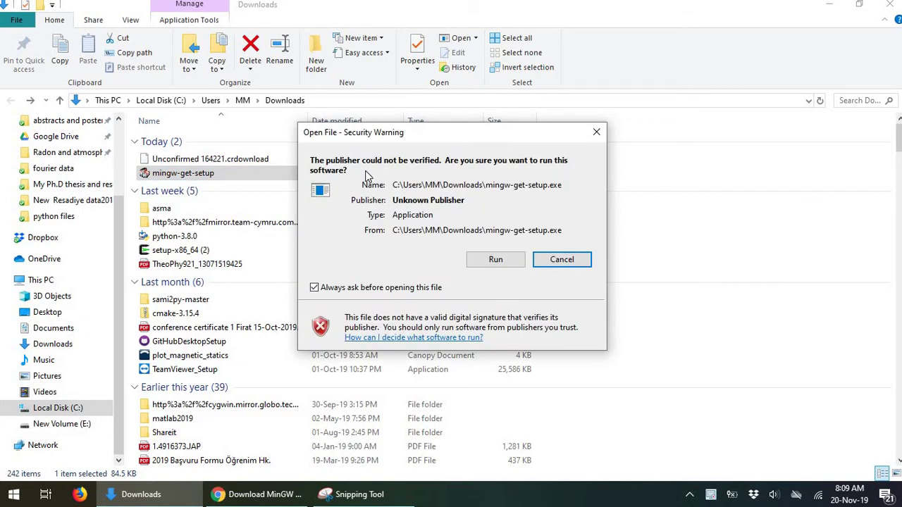
left_click(512, 262)
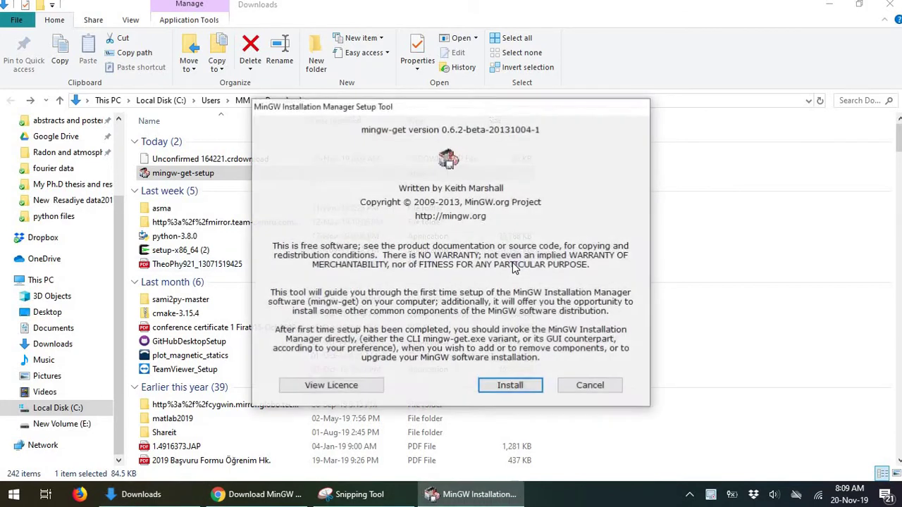
Install the MinGW Installation Manager in C:\MinGW with the default interface and shortcut options, and continue to the package manager
left_click(509, 388)
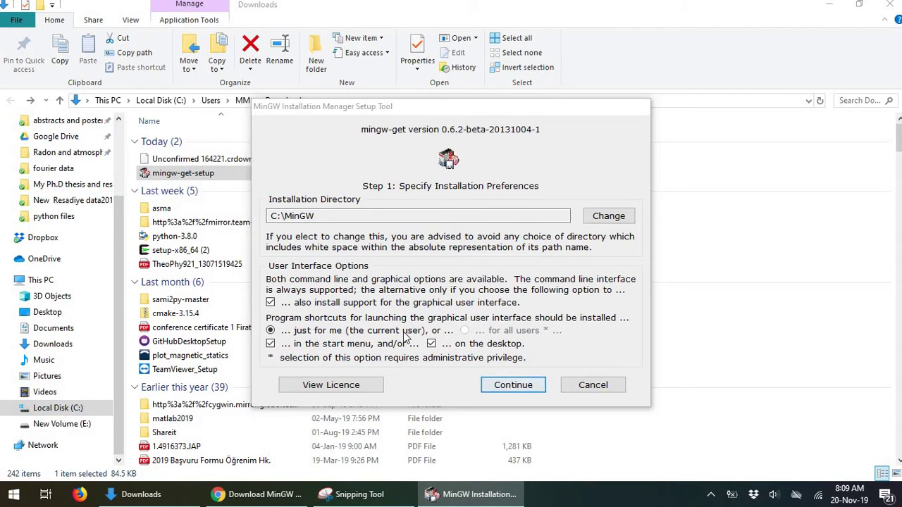
left_click(503, 381)
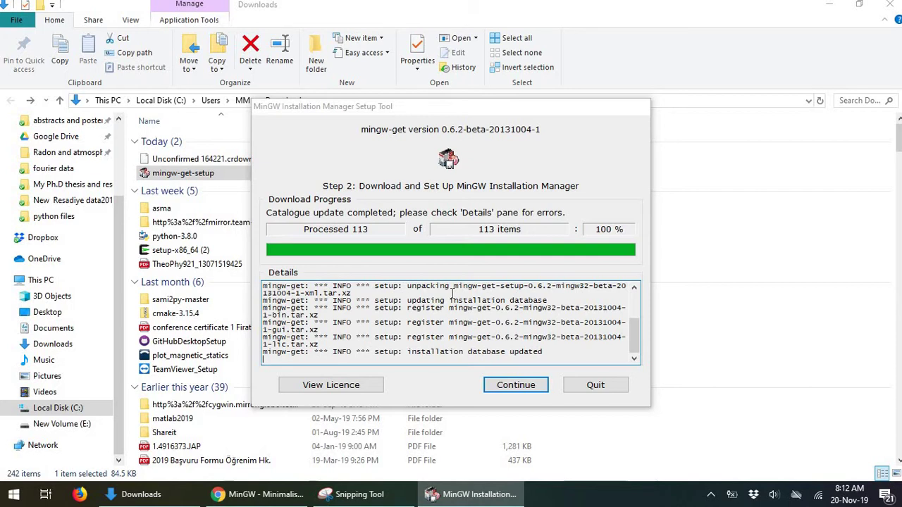
left_click(515, 387)
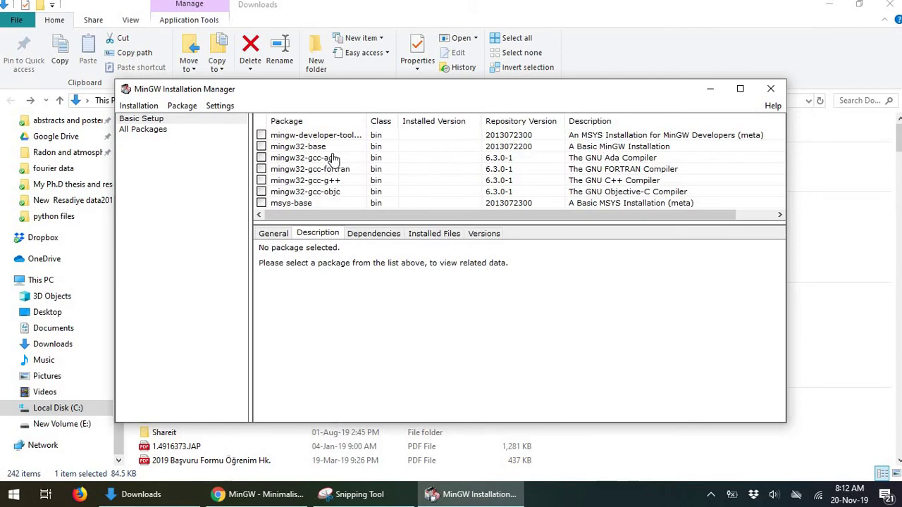
Mark the mingw32-base package for installation, apply the changes with the progress dialogue closing automatically, and close the manager
left_click(263, 146)
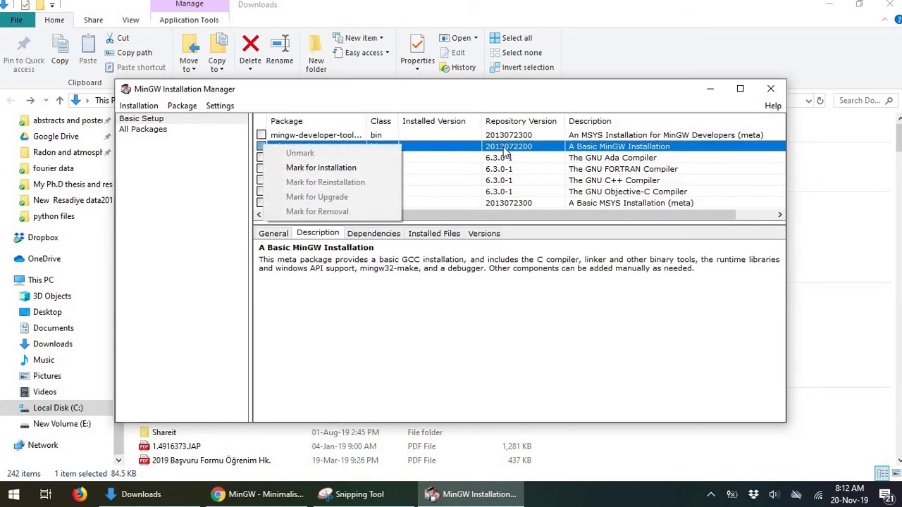
left_click(353, 168)
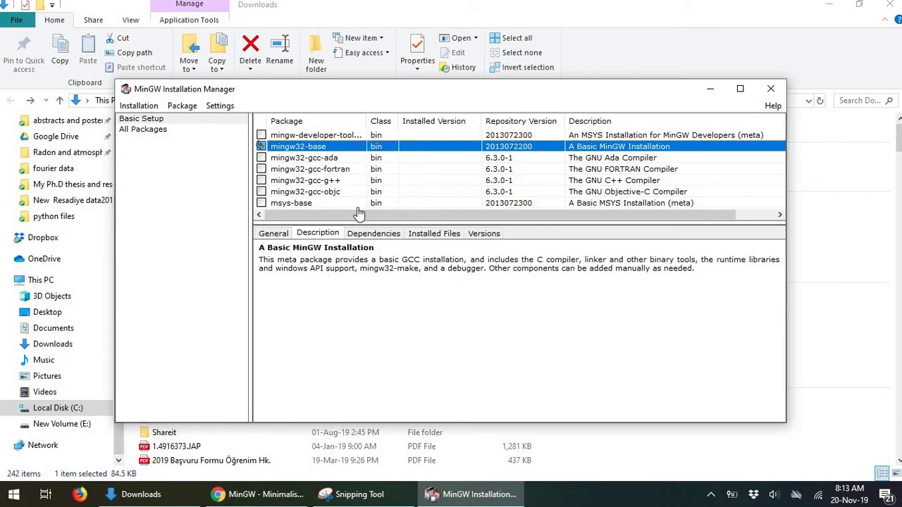
left_click(139, 106)
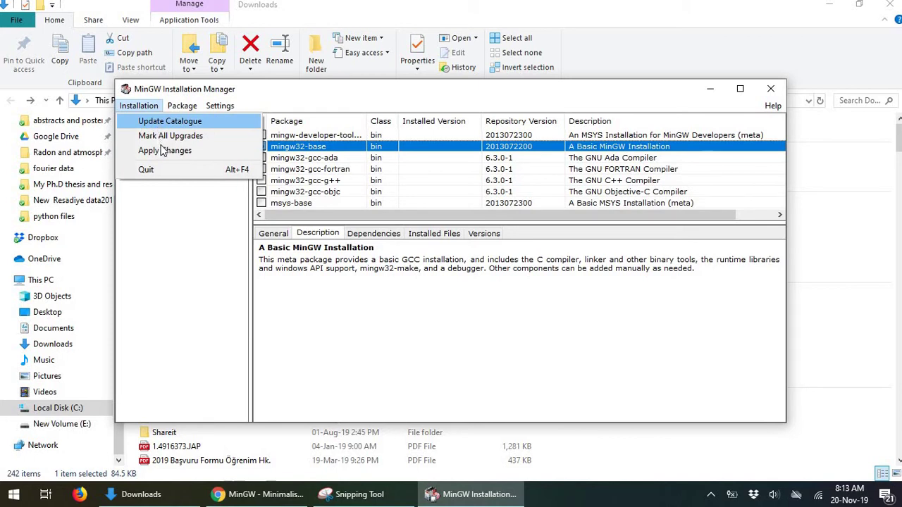
left_click(163, 151)
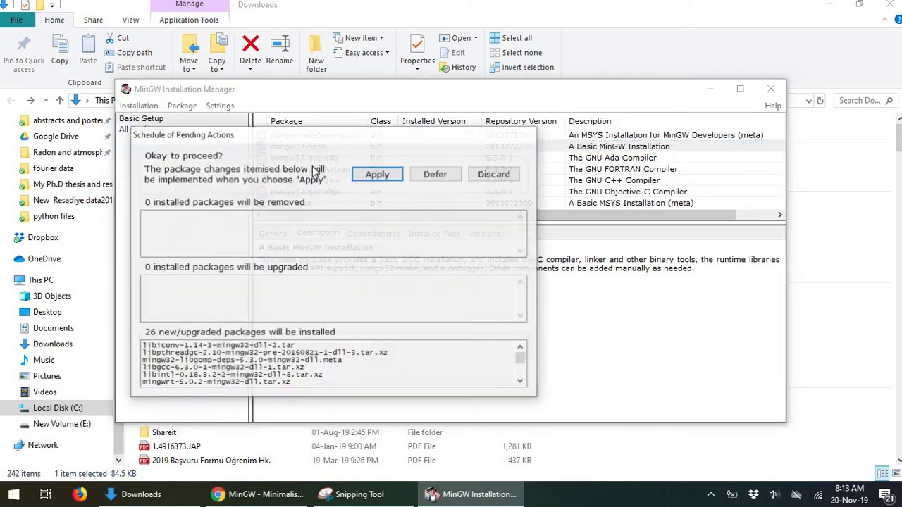
left_click(377, 175)
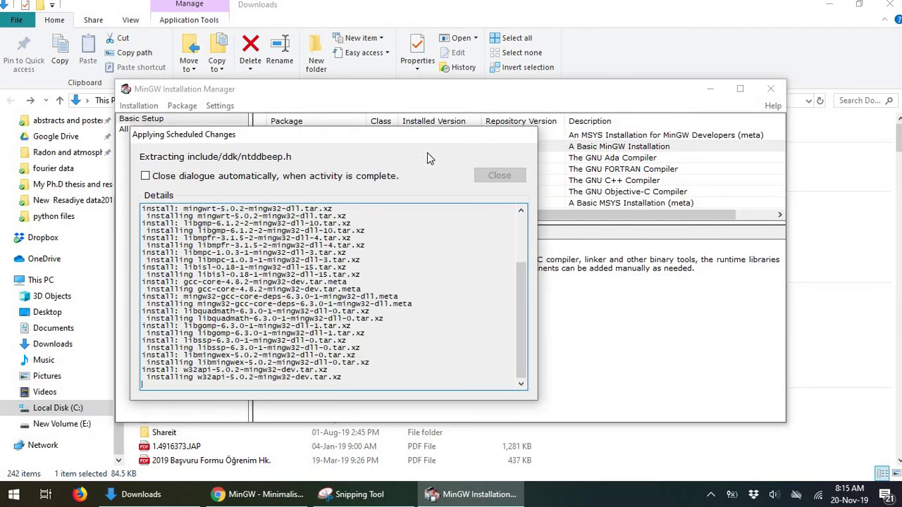
left_click(145, 176)
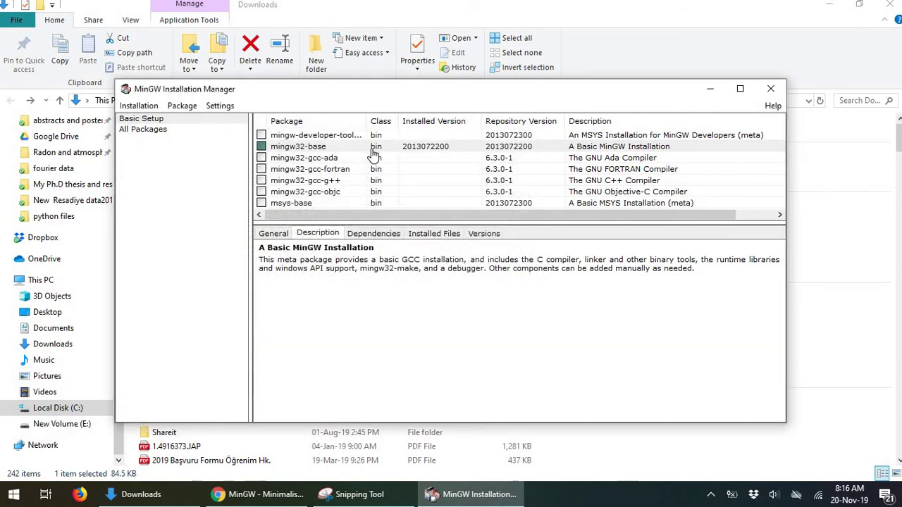
left_click(772, 89)
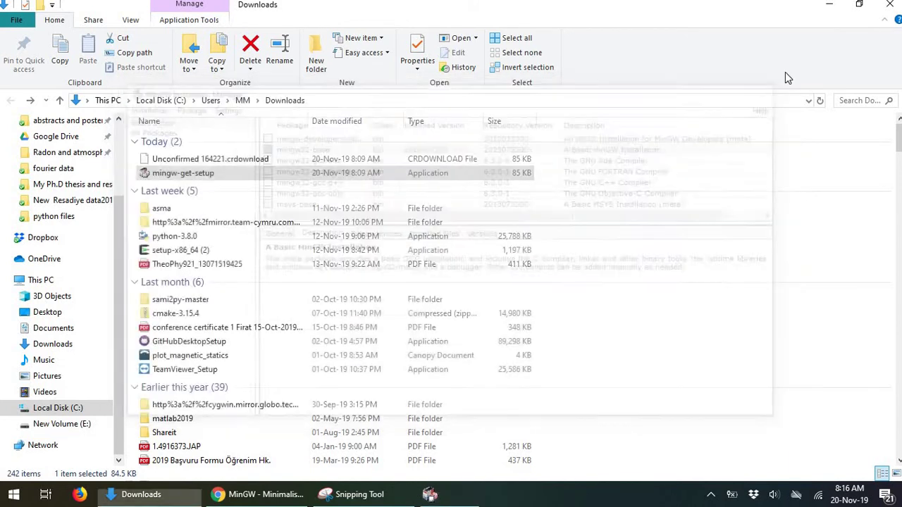
Minimise the open windows to check the desktop, and open Local Disk (C:) to look at its folders
left_click(828, 11)
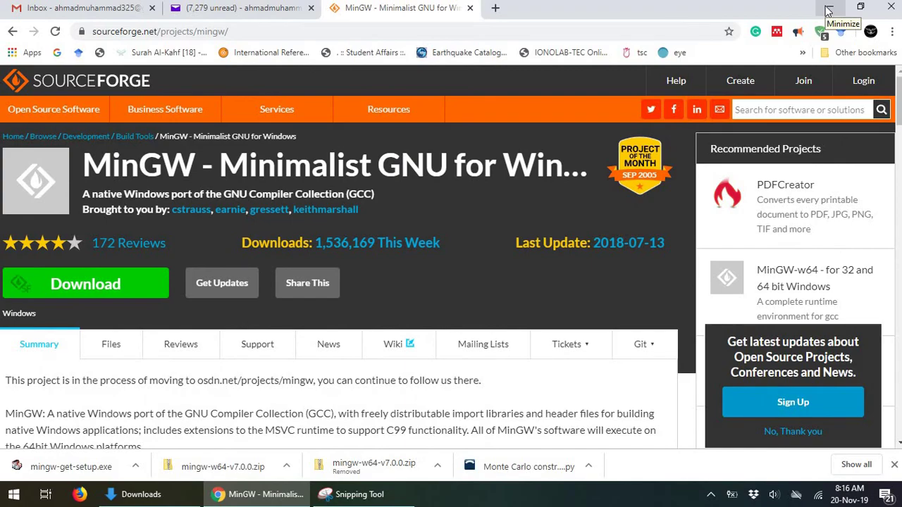
left_click(828, 11)
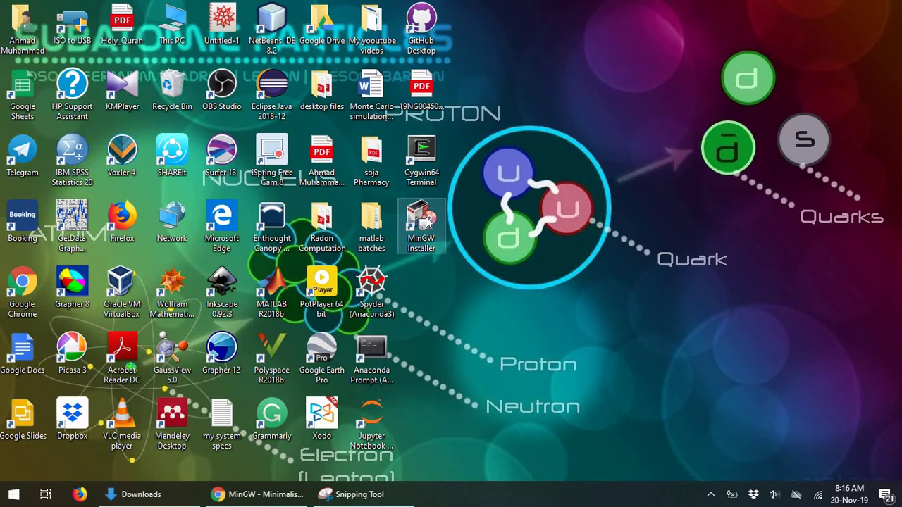
left_click(134, 495)
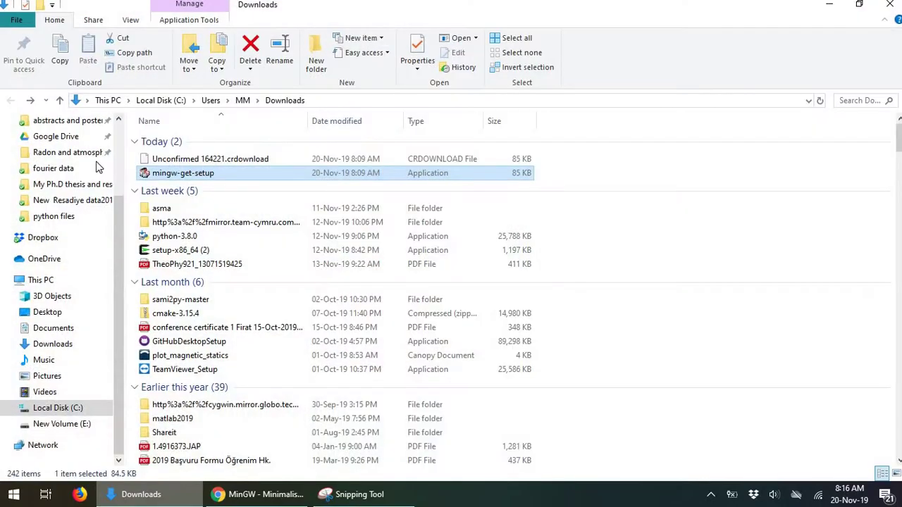
left_click(40, 281)
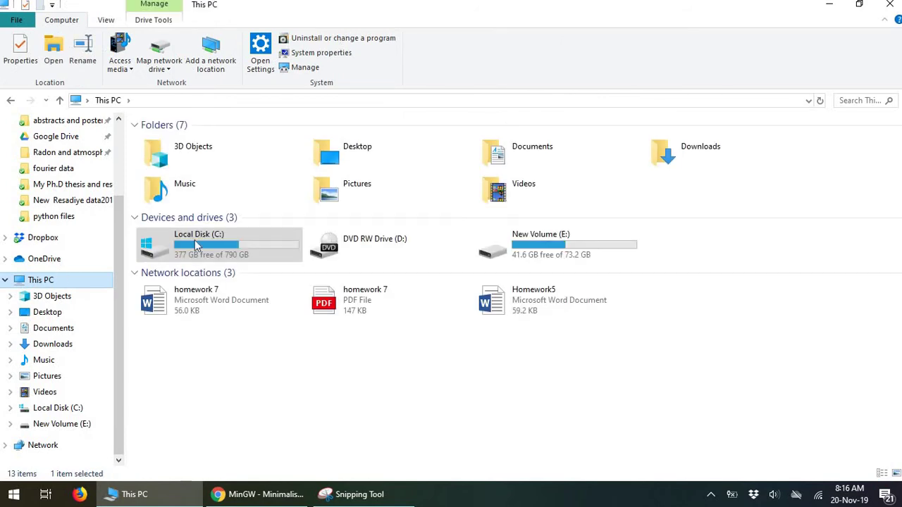
double_click(221, 248)
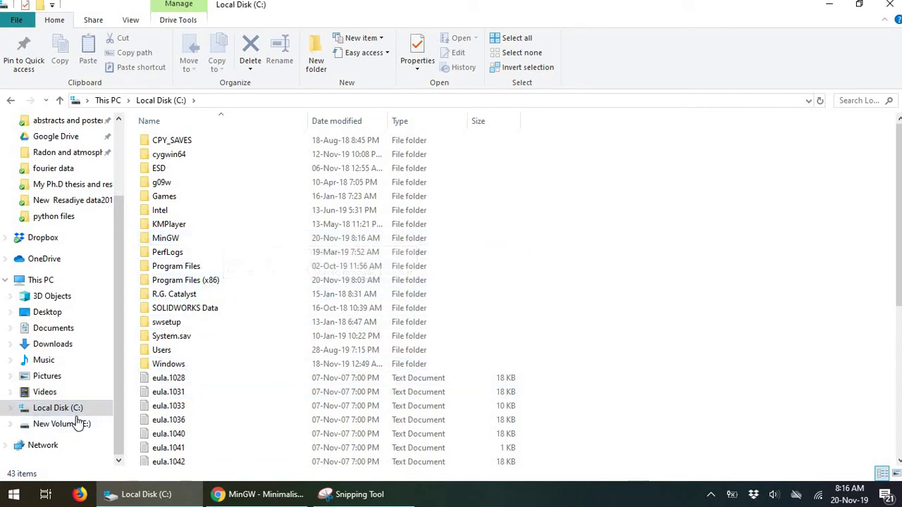
left_click(14, 497)
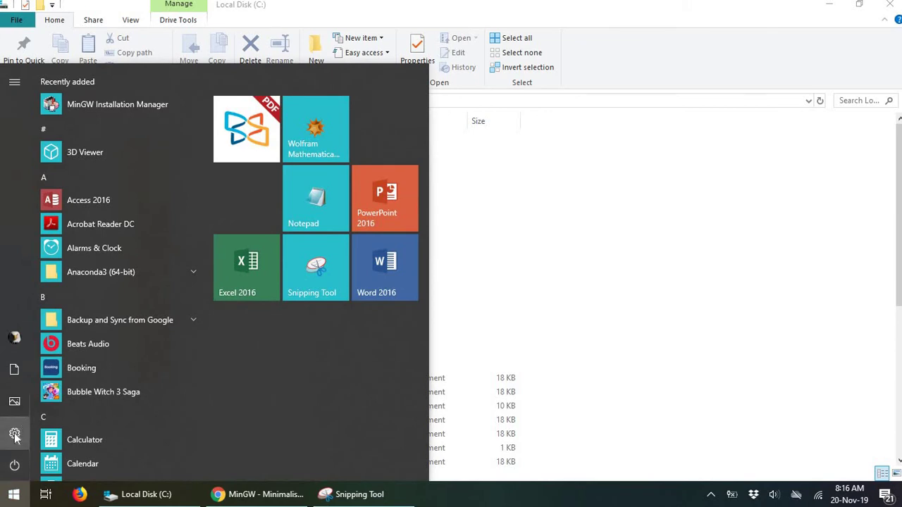
left_click(14, 436)
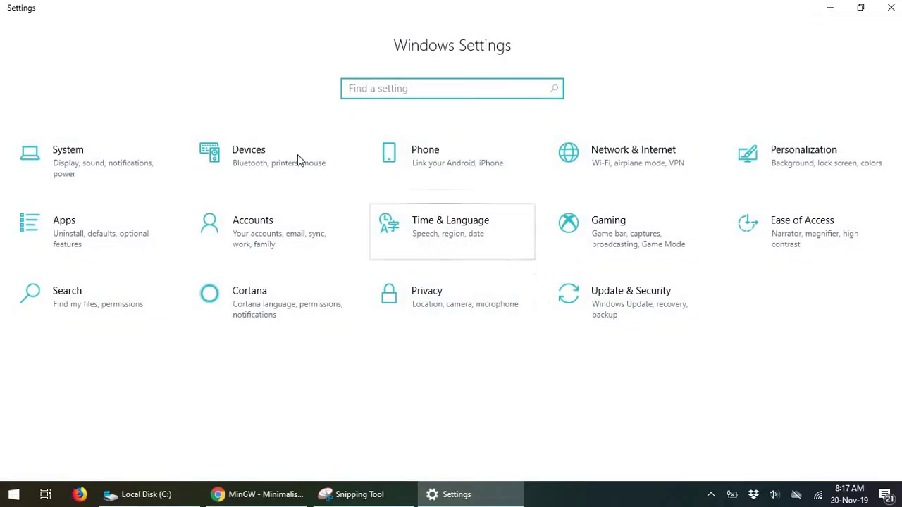
left_click(68, 155)
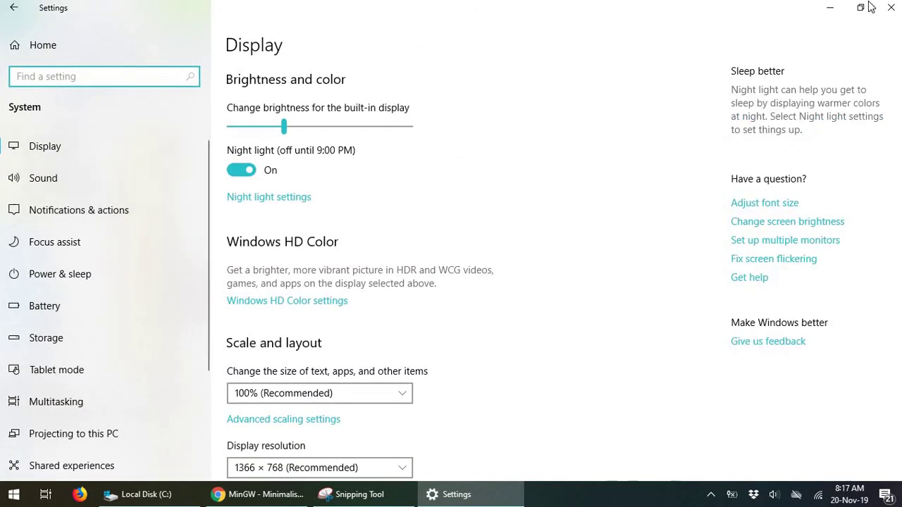
left_click(889, 9)
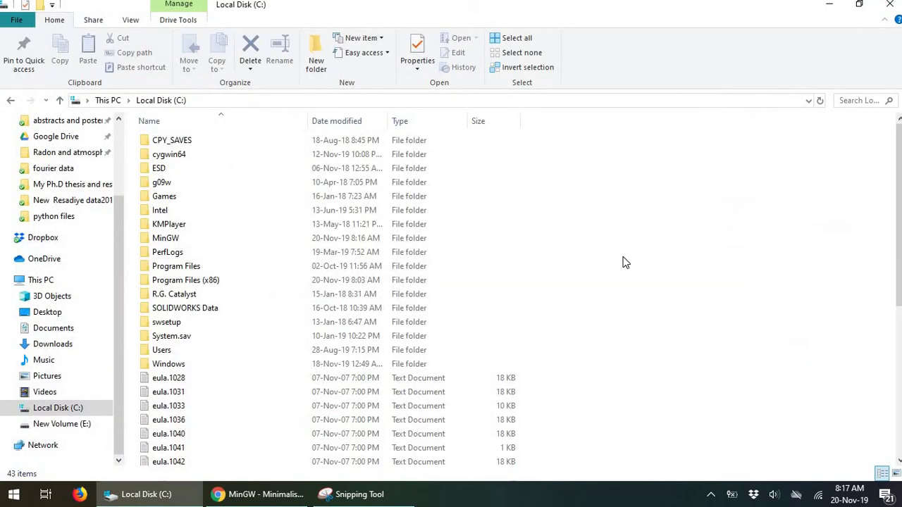
Search for the Control Panel, open it and maximise its window
key("super")
type("co")
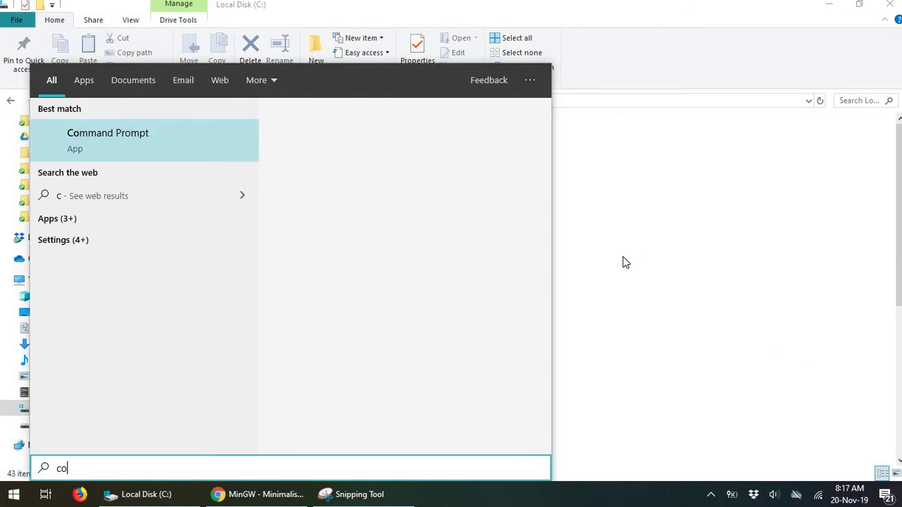
type("ntro")
key("Return")
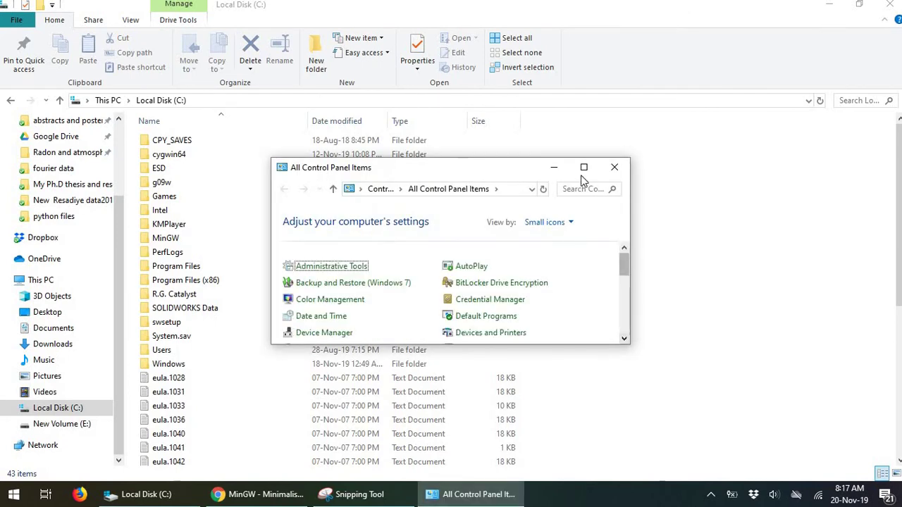
left_click(585, 169)
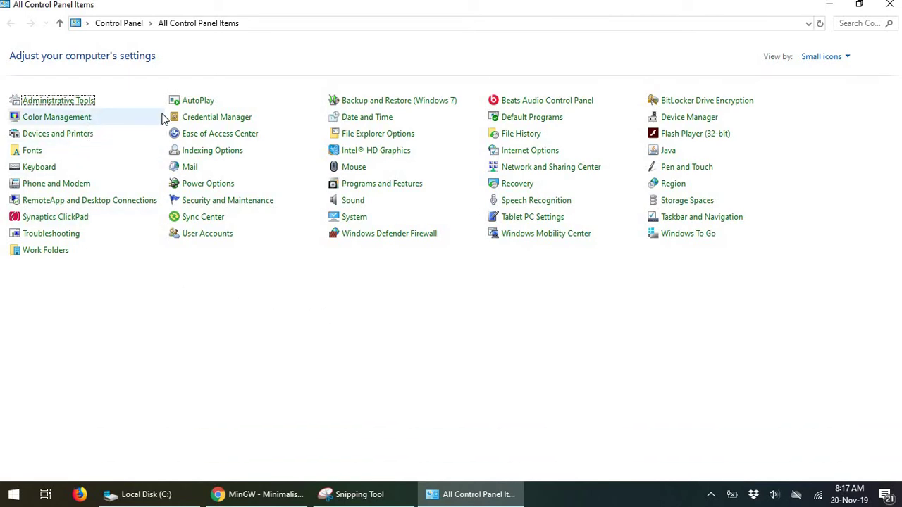
Open the Environment Variables dialog through the advanced system settings of the System item
left_click(250, 202)
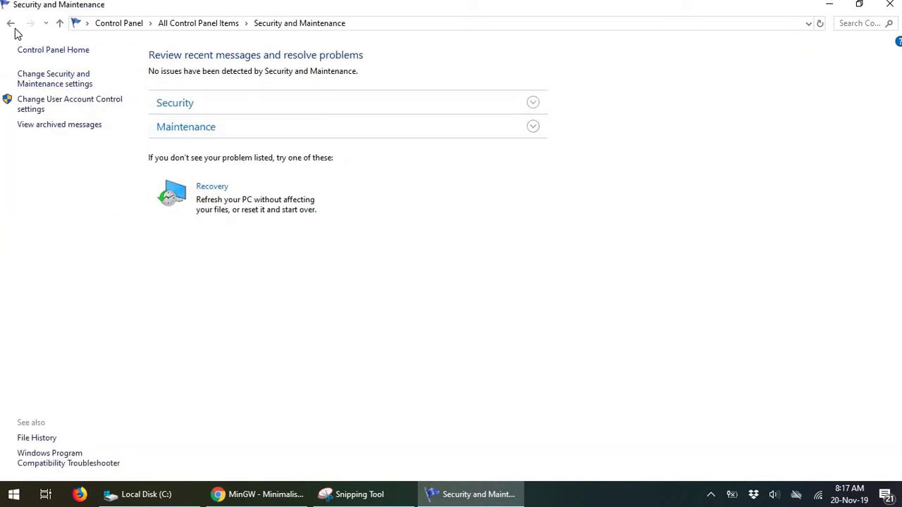
left_click(12, 24)
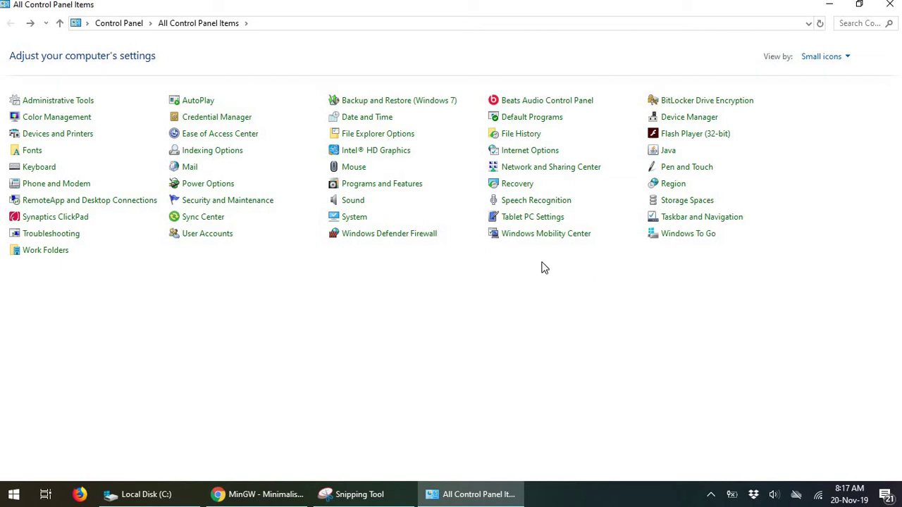
left_click(354, 217)
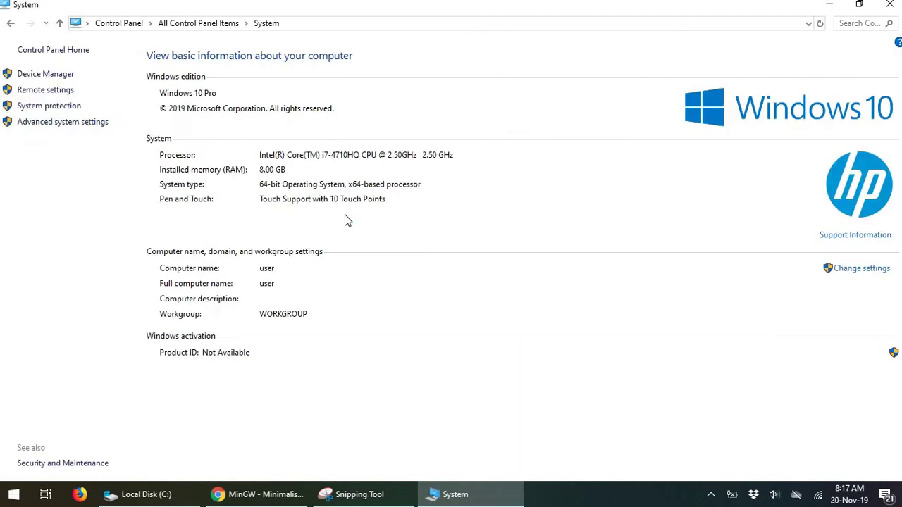
left_click(39, 123)
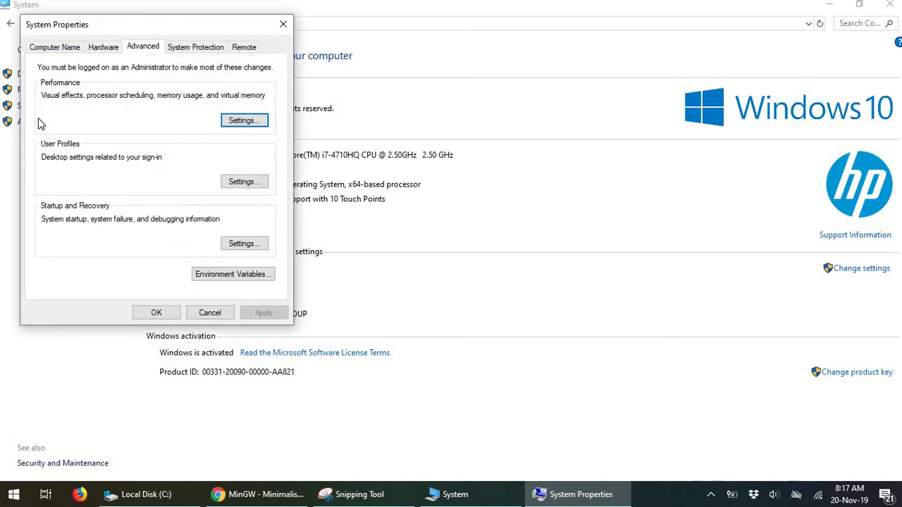
left_click(206, 279)
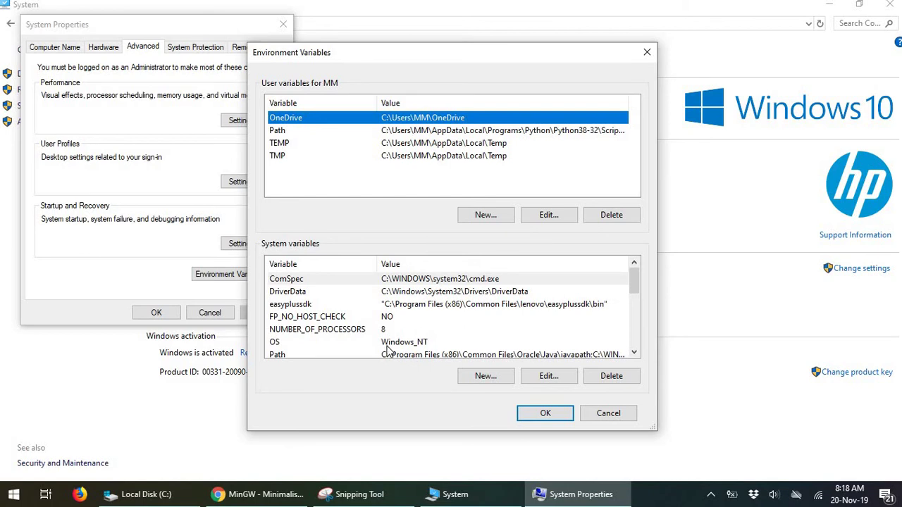
Open the Path system variable for editing and start a new blank entry in its list
left_click(386, 347)
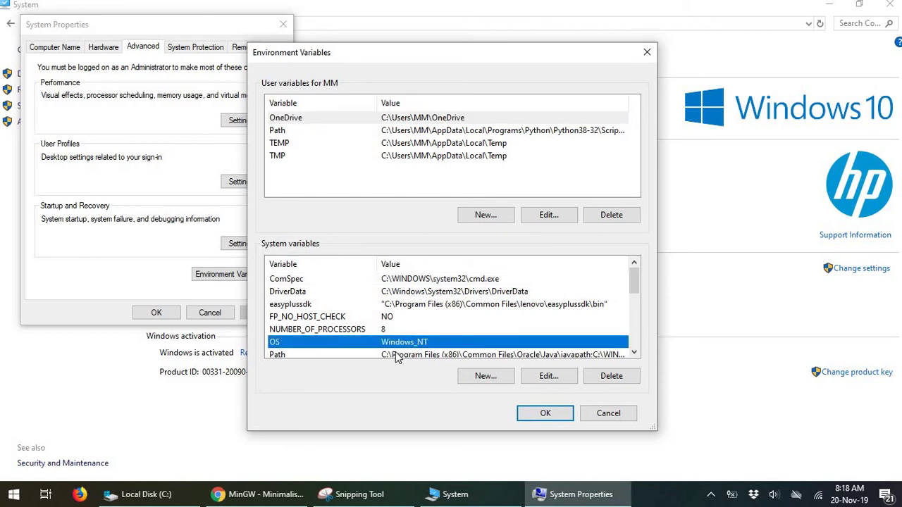
left_click(395, 352)
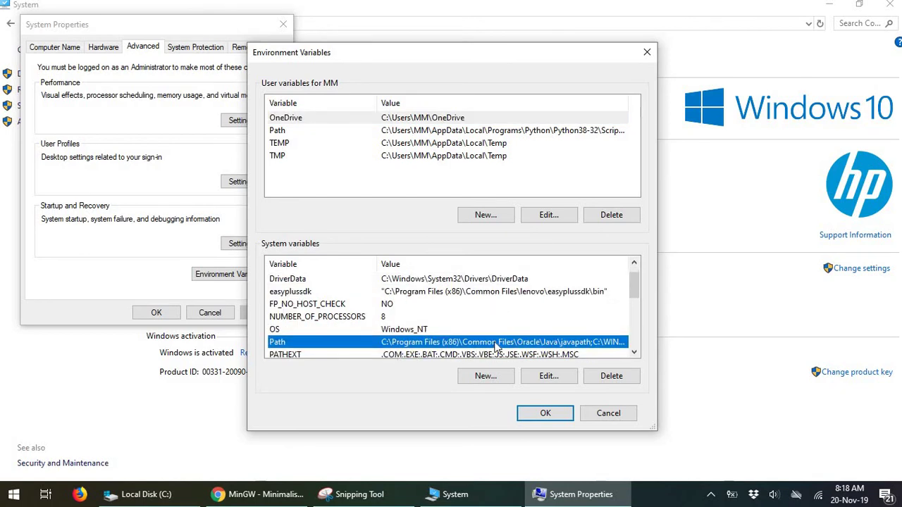
left_click(547, 377)
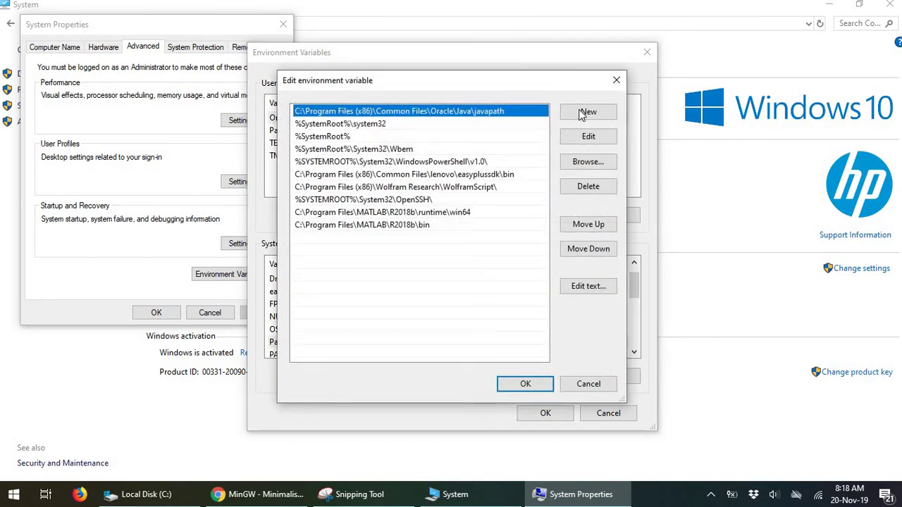
left_click(586, 112)
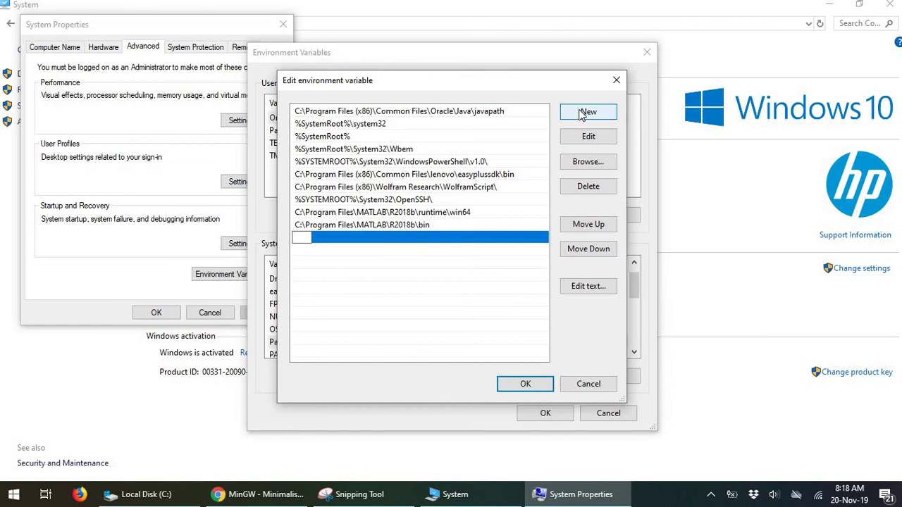
Switch to File Explorer at Local Disk (C:) and check the MinGW folder's location in its properties
left_click(145, 495)
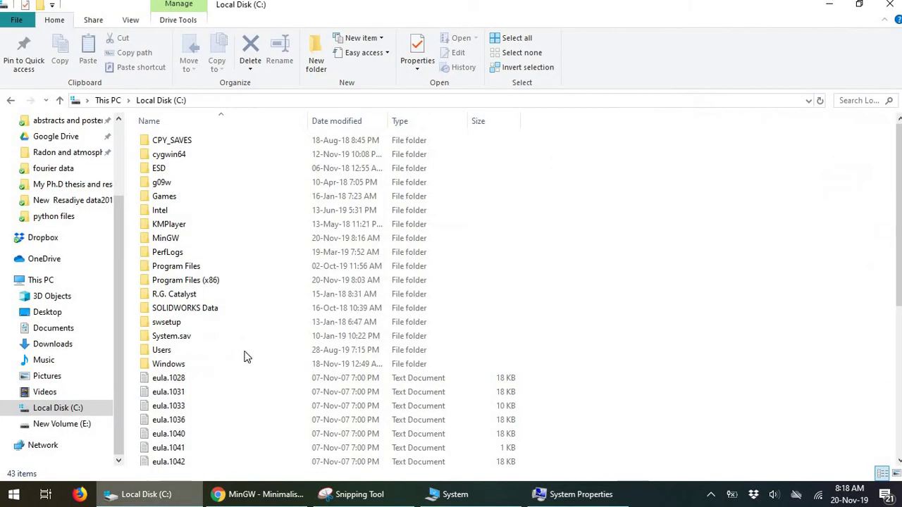
left_click(254, 237)
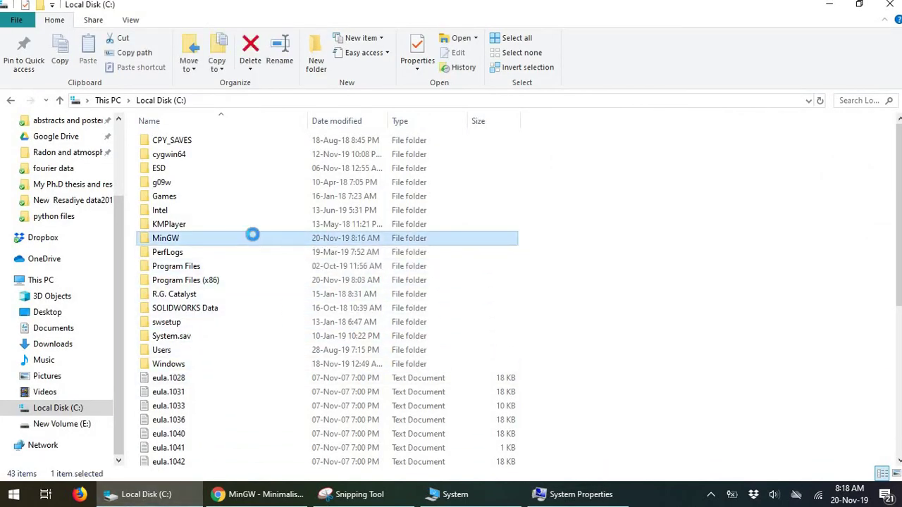
right_click(255, 240)
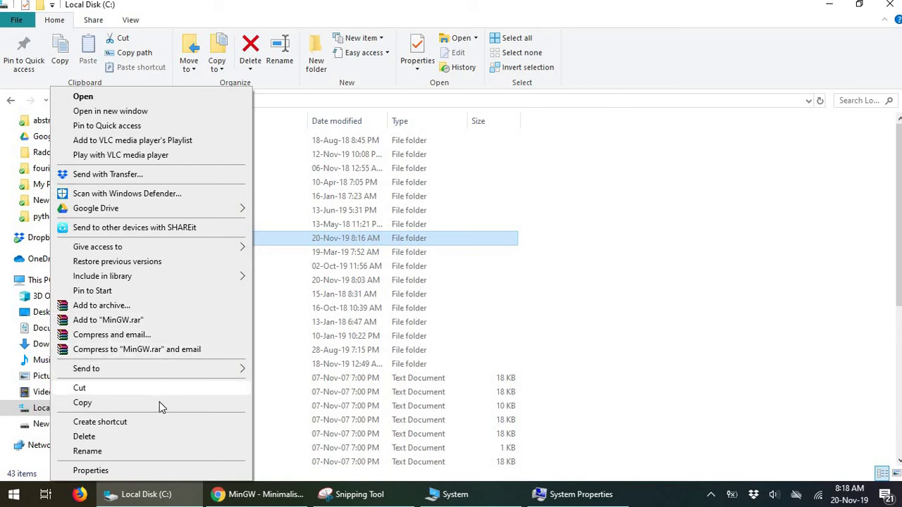
left_click(153, 471)
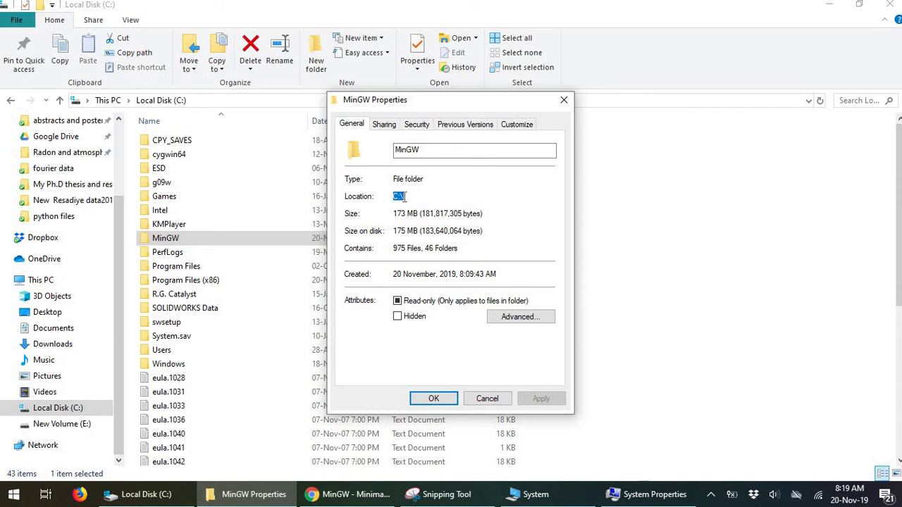
left_click(241, 243)
key("F2")
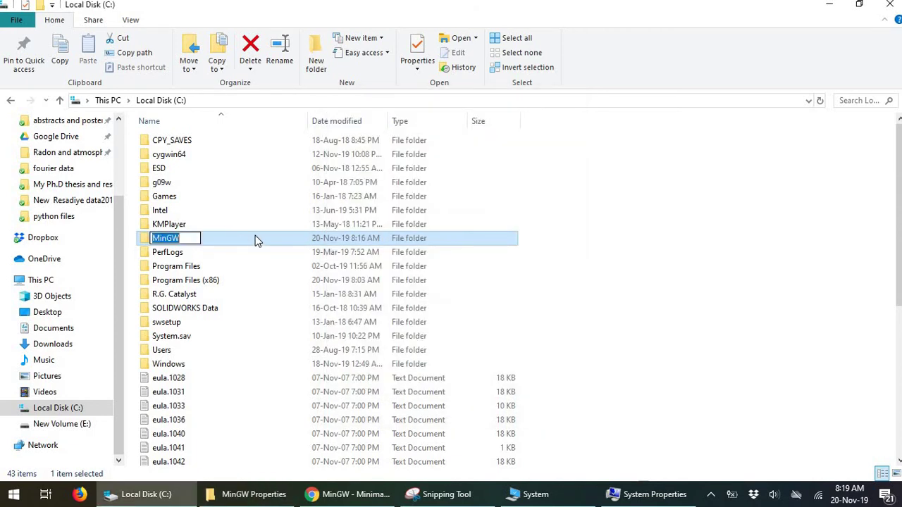
Open the MinGW folder and copy the location path from the properties of its bin folder
double_click(283, 238)
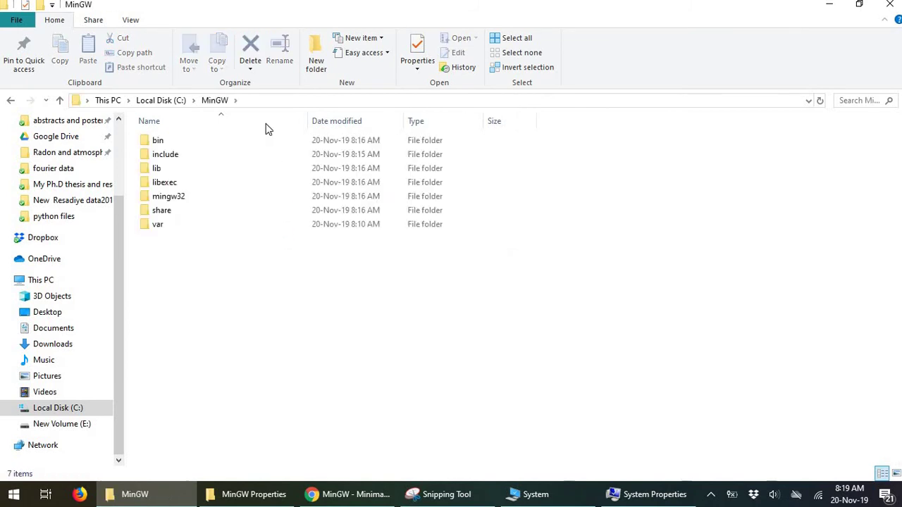
left_click(266, 143)
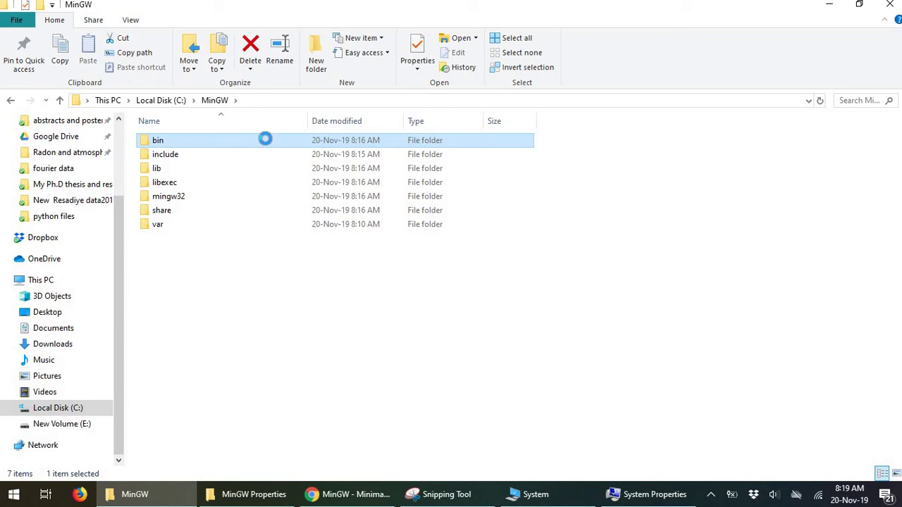
right_click(265, 140)
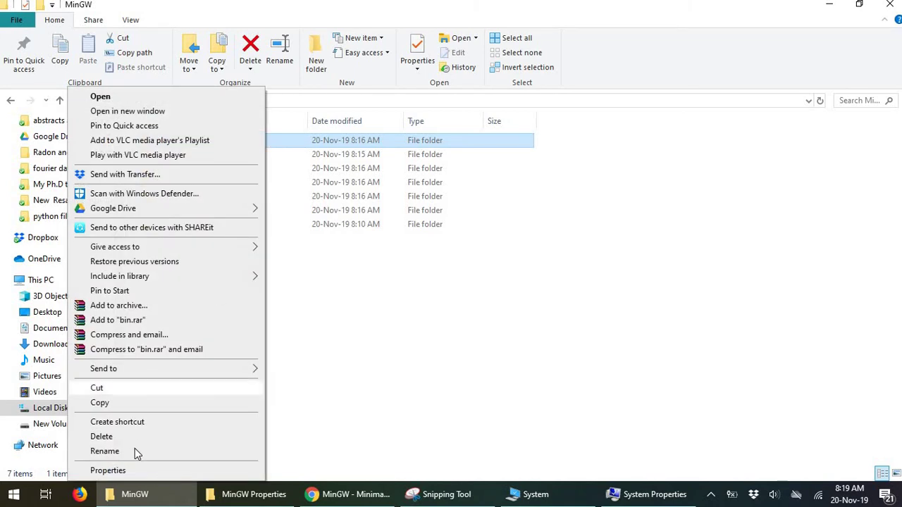
left_click(137, 470)
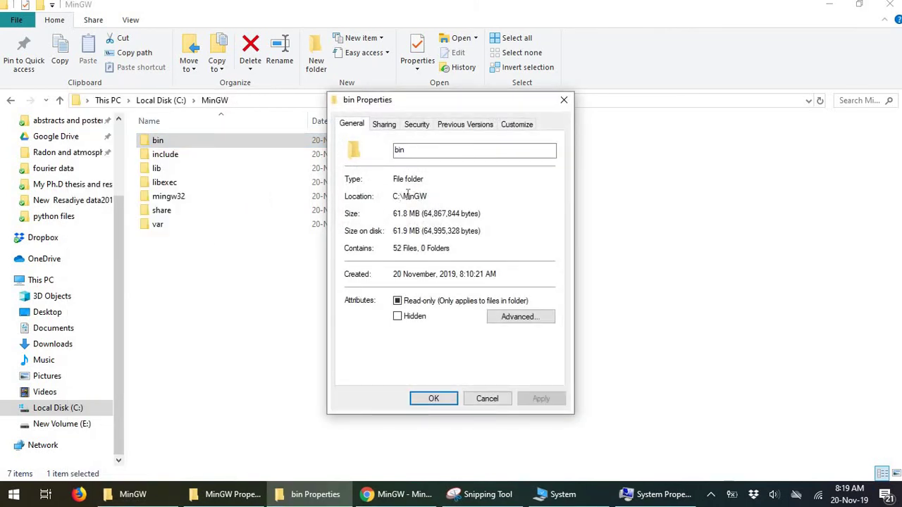
left_click_drag(395, 197, 428, 196)
key("ctrl+c")
Add C:\MinGW\bin as a new entry to the system Path variable, then confirm and close the open variable and properties dialogs
left_click(658, 495)
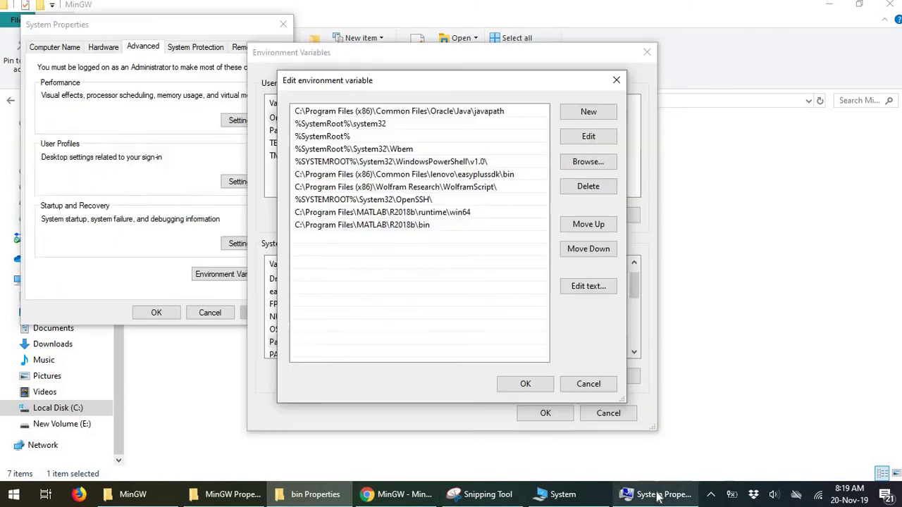
left_click(595, 111)
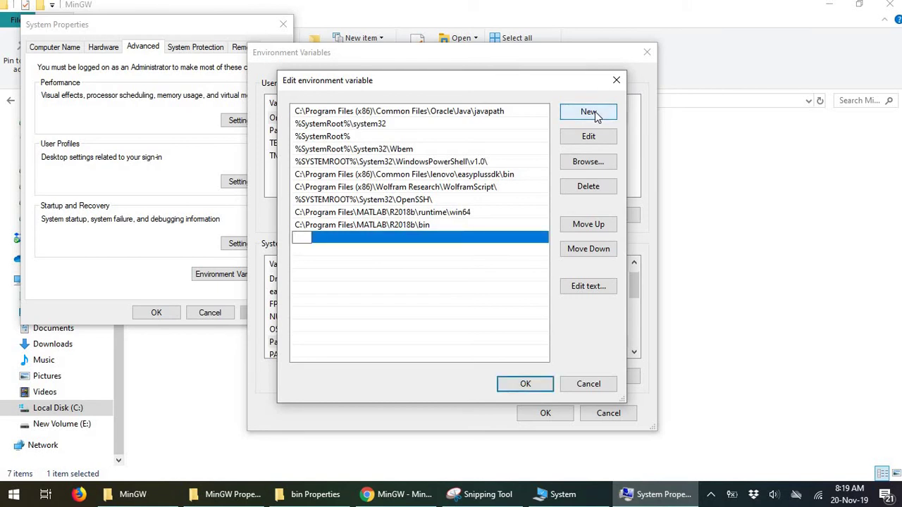
key("ctrl+v")
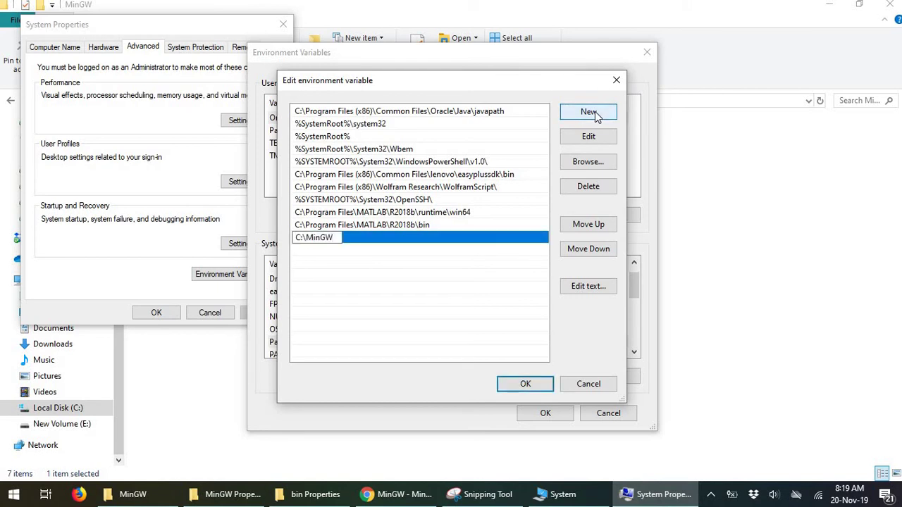
type("\\bin")
left_click(534, 385)
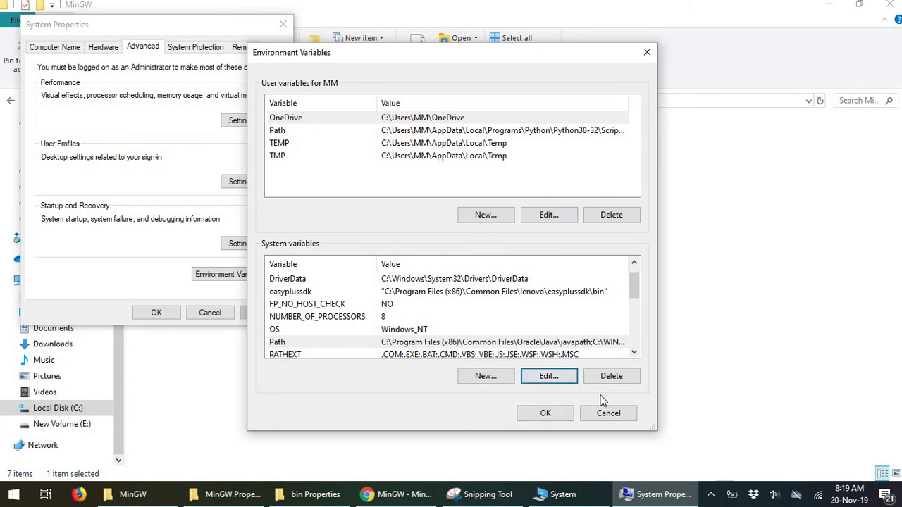
left_click(547, 415)
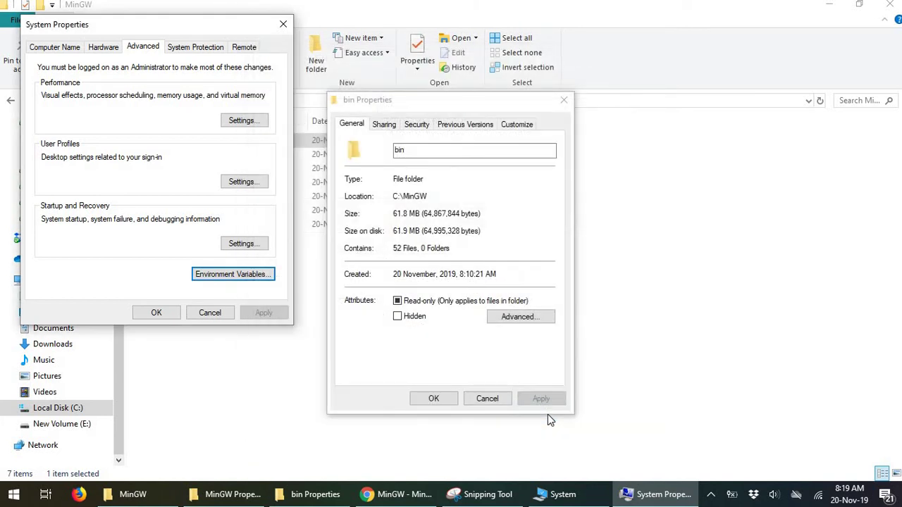
left_click(435, 399)
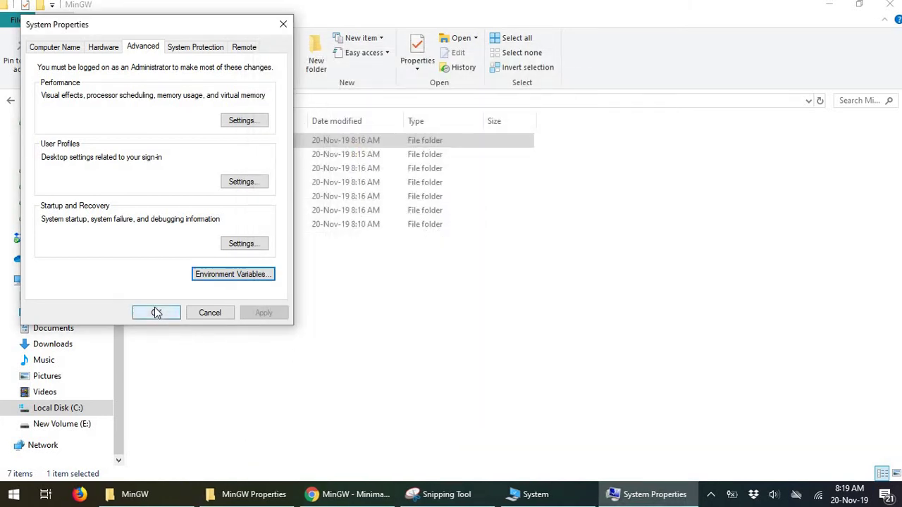
left_click(156, 312)
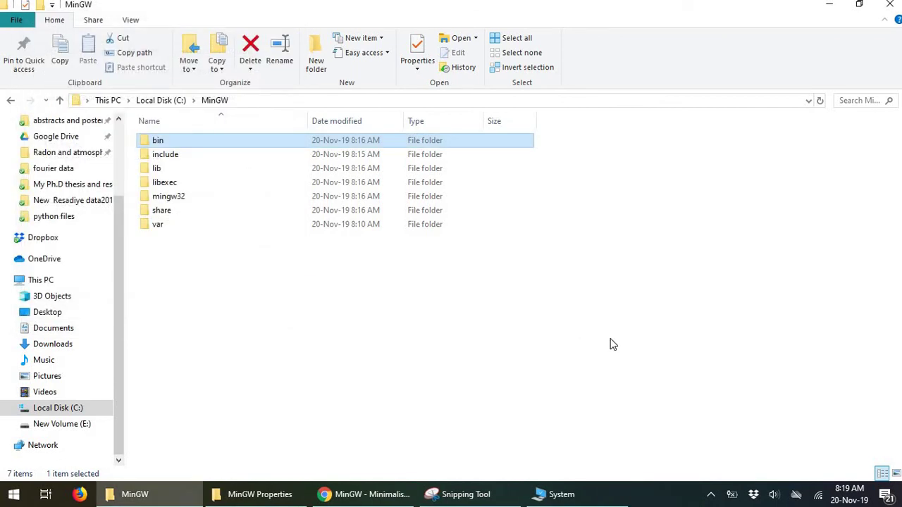
Open the Command Prompt and check the installed C compiler with the command gcc --version
key("super")
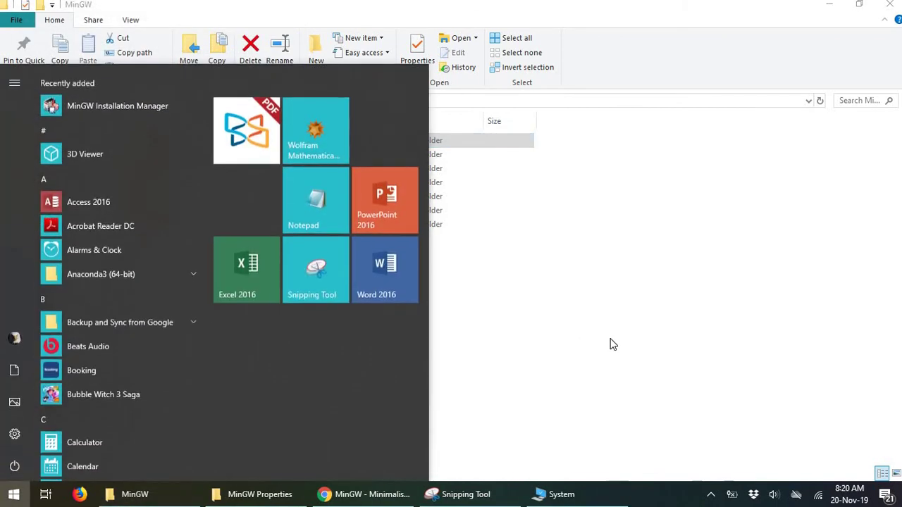
type("cmd")
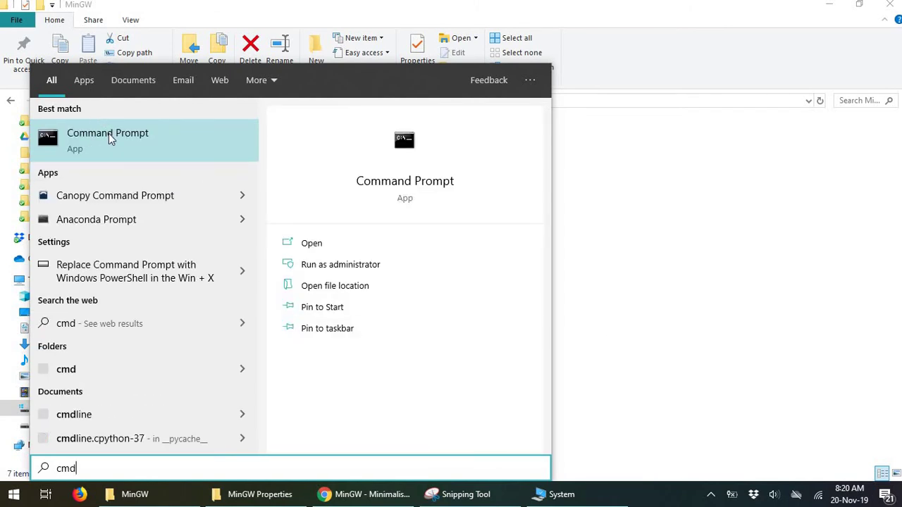
left_click(110, 140)
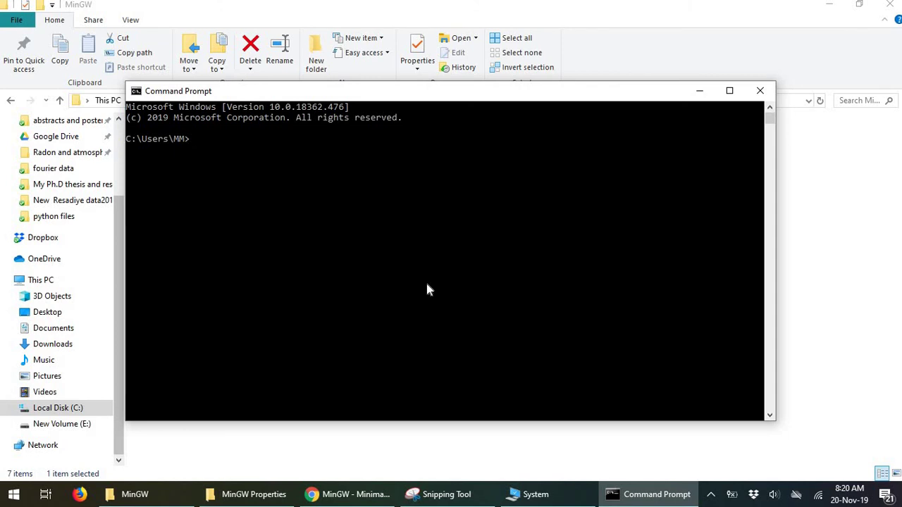
type("gcc --version")
key("Return")
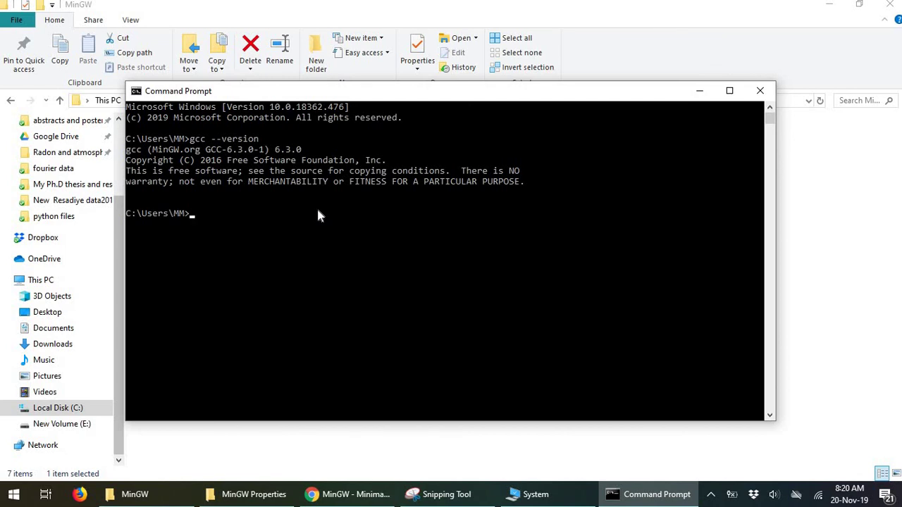
Query the C++ compiler with the command g++ version, and rerun it corrected to g++ --version
type("g++ version")
key("Return")
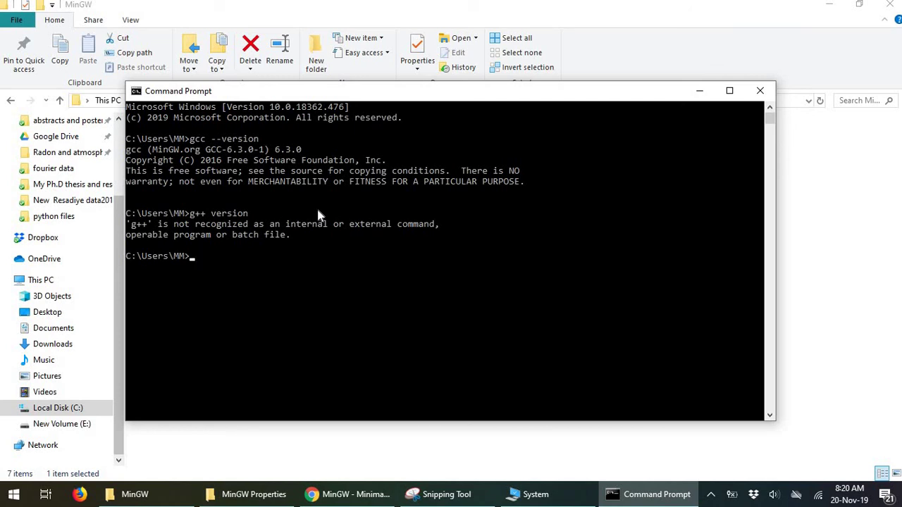
key("Up")
key("Left")
key("Left")
key("Left")
key("Left")
key("Left")
key("Left")
key("Left")
key("Left")
type("-")
key("BackSpace")
key("Right")
type("--")
key("Return")
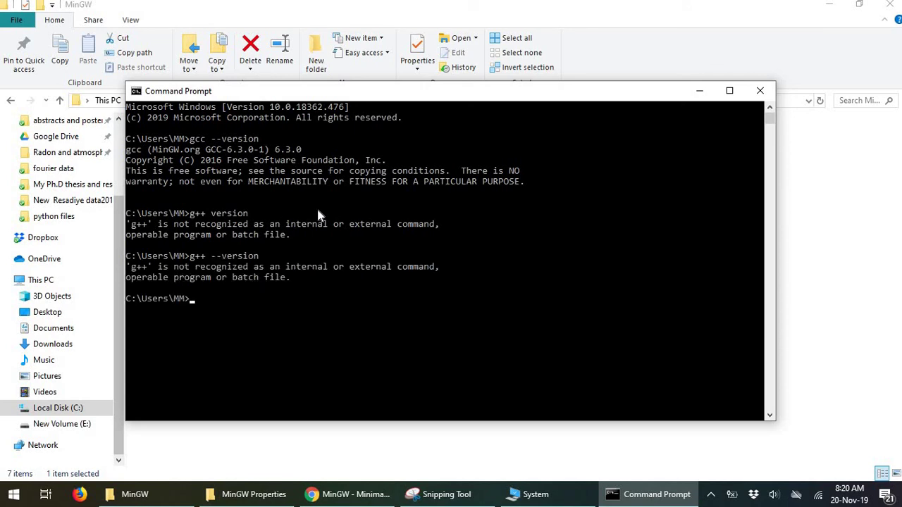